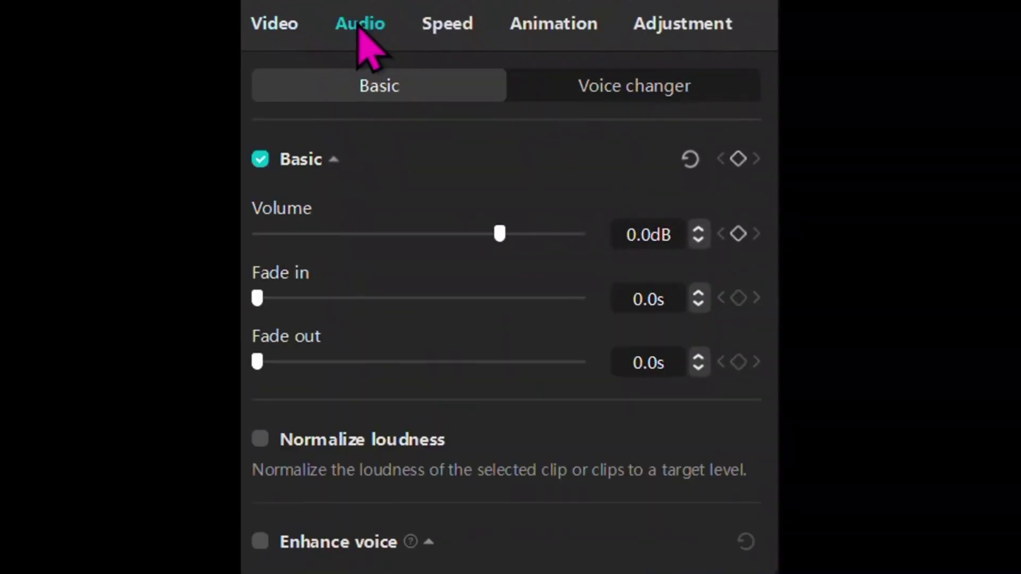
scroll(426, 364, down, 10)
scroll(423, 351, down, 2)
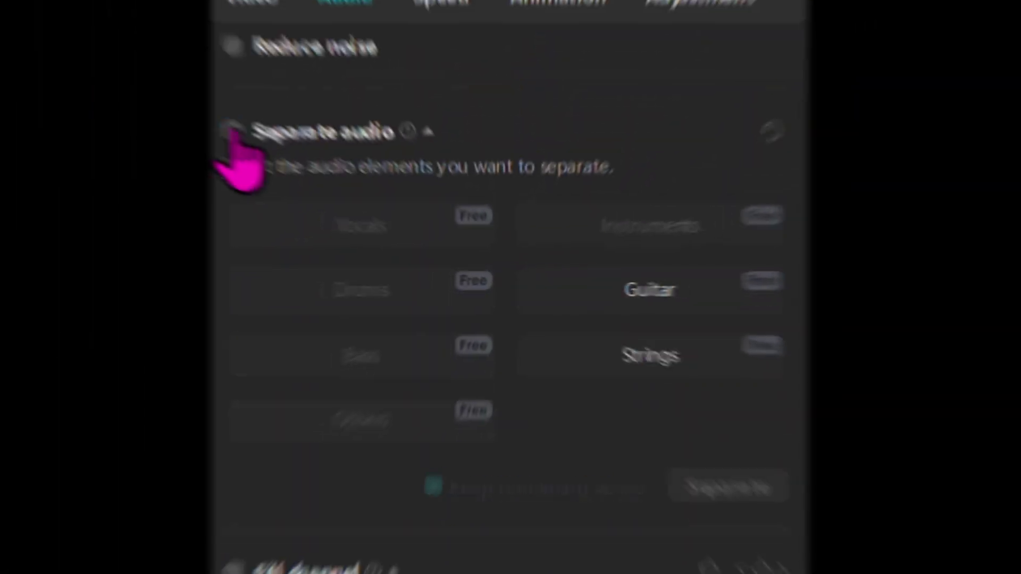
Turn on the Separate audio option in the Audio panel
click(260, 147)
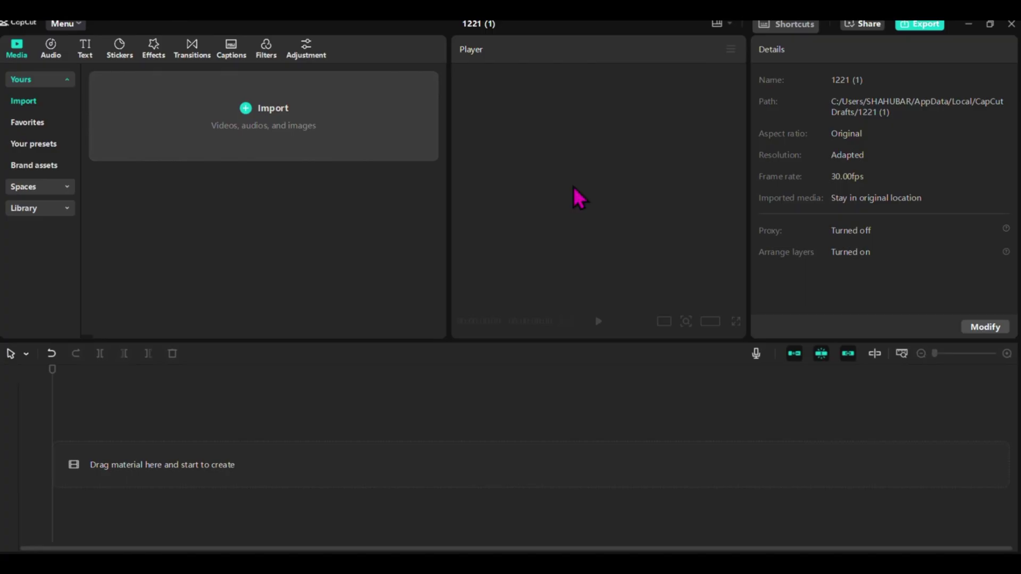
Import the clips, place cat.mp4 on the timeline, and dismiss the HDR warning
click(157, 236)
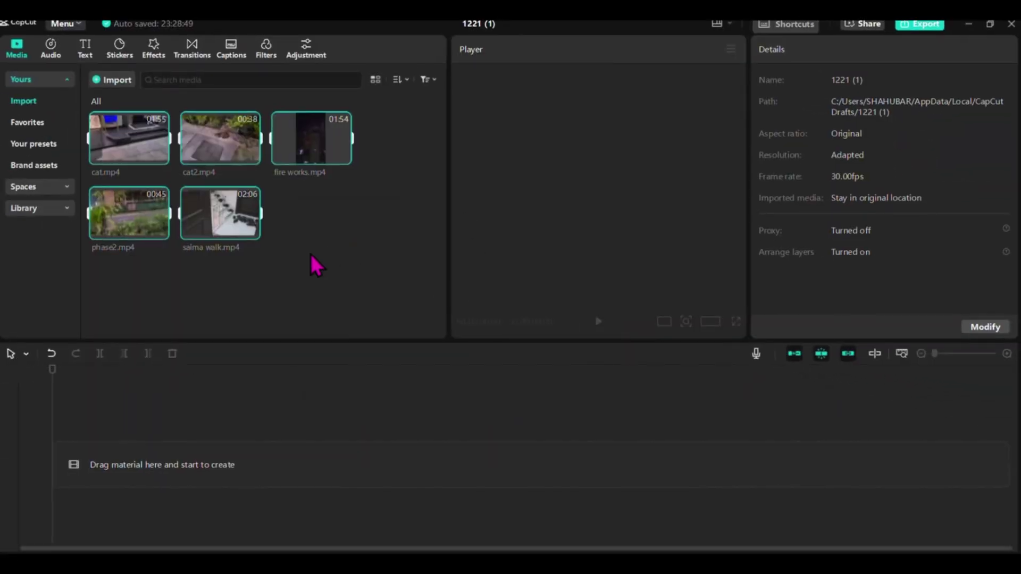
click(310, 254)
mouse_move(130, 139)
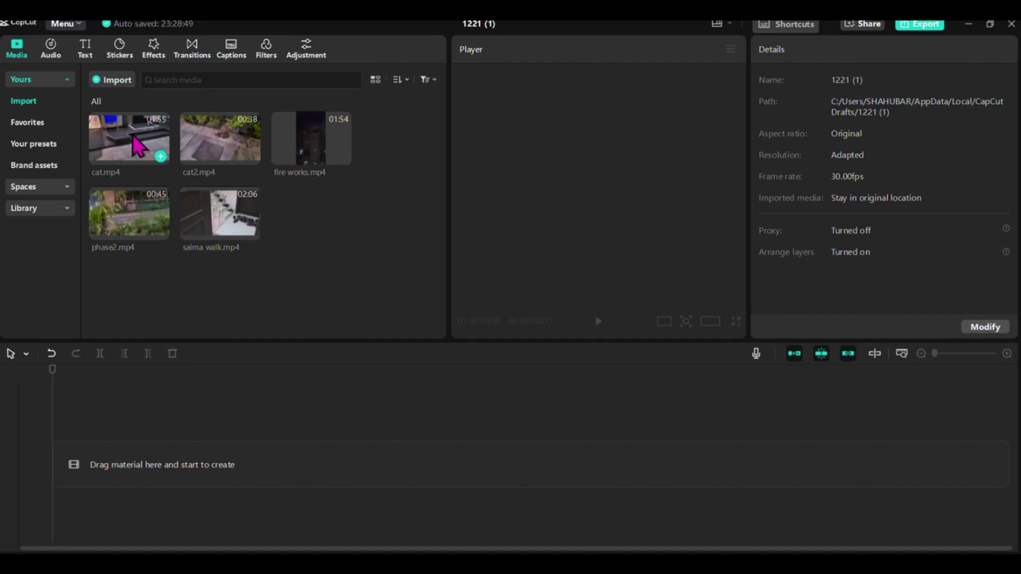
drag(138, 146, 97, 479)
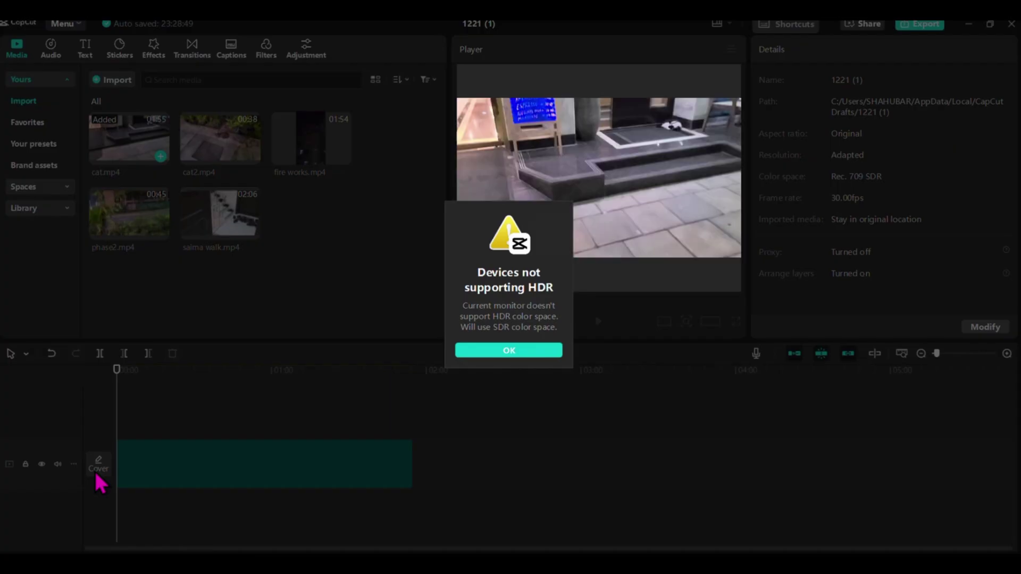
click(497, 352)
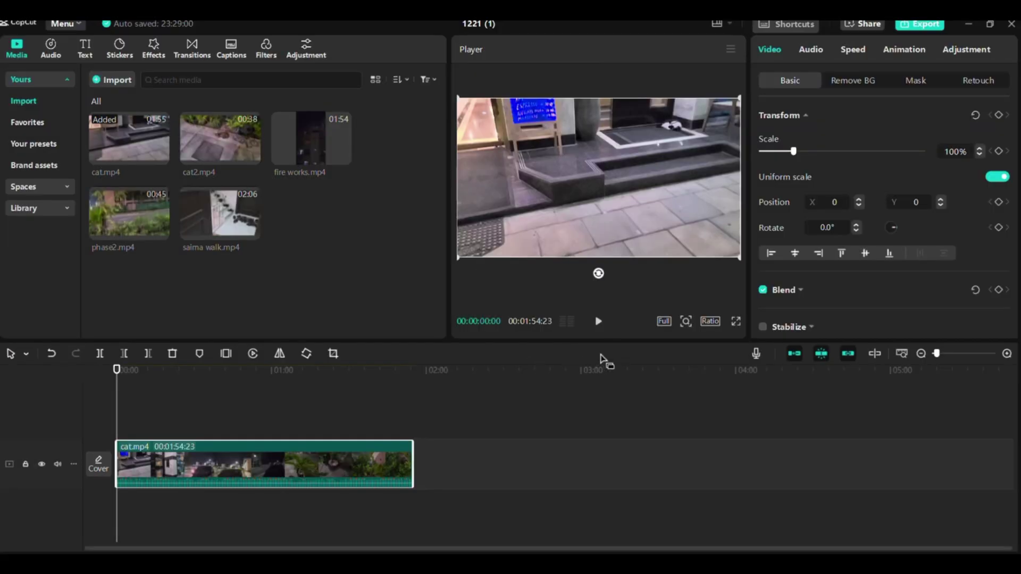
Play cat.mp4 from its start, then switch Reduce noise back off
click(598, 321)
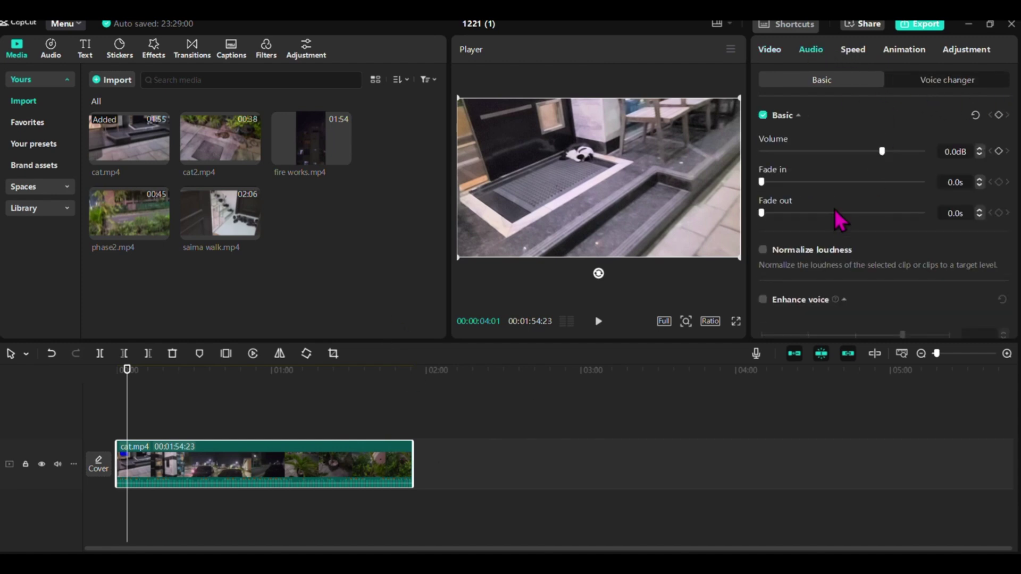
scroll(840, 225, down, 2)
scroll(840, 225, down, 2)
scroll(840, 225, down, 2)
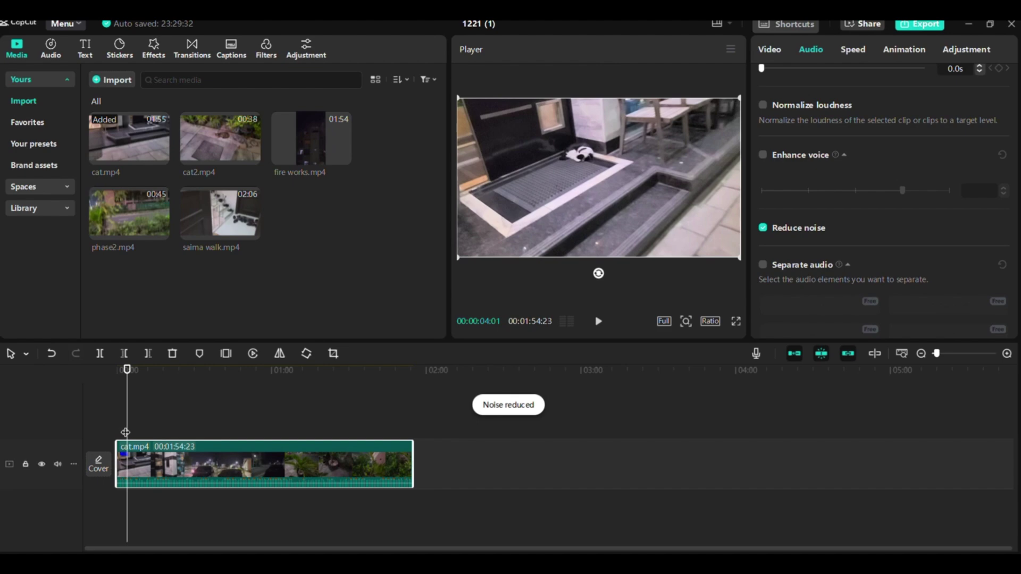
drag(125, 432, 117, 431)
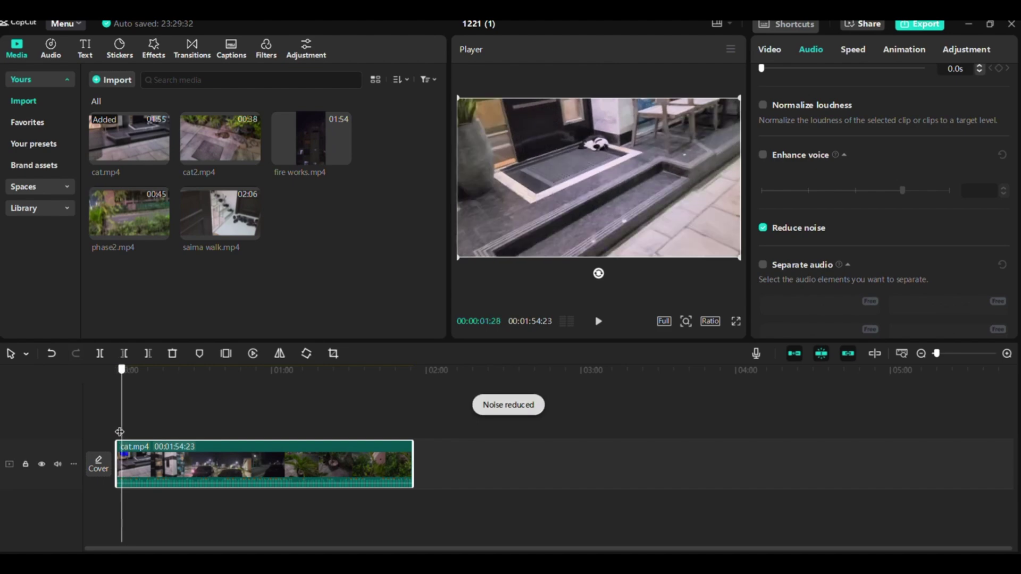
click(598, 321)
scroll(807, 200, down, 2)
click(804, 113)
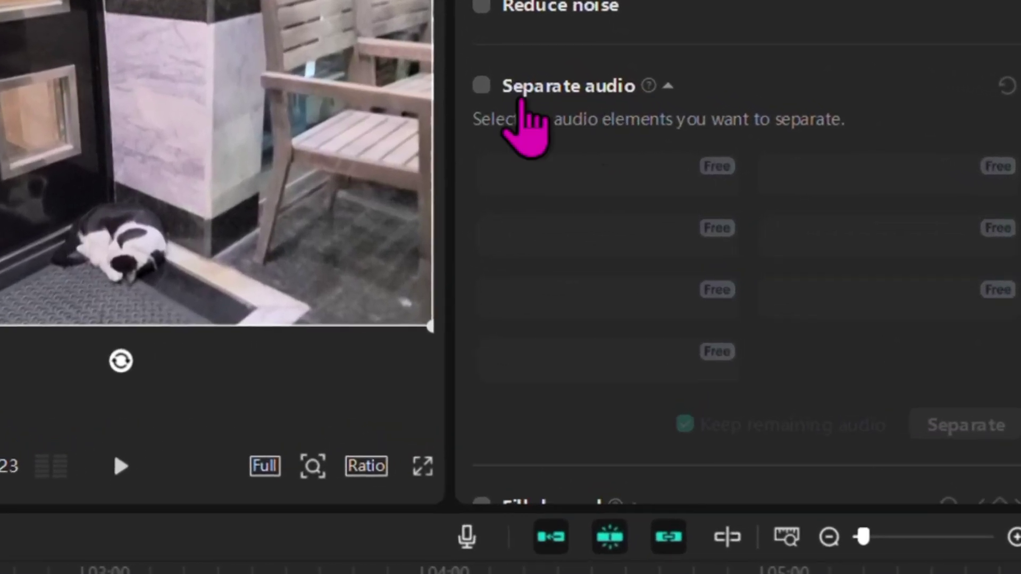
Enable Separate audio, add the Strings and Guitar stems, and run the separation
click(480, 86)
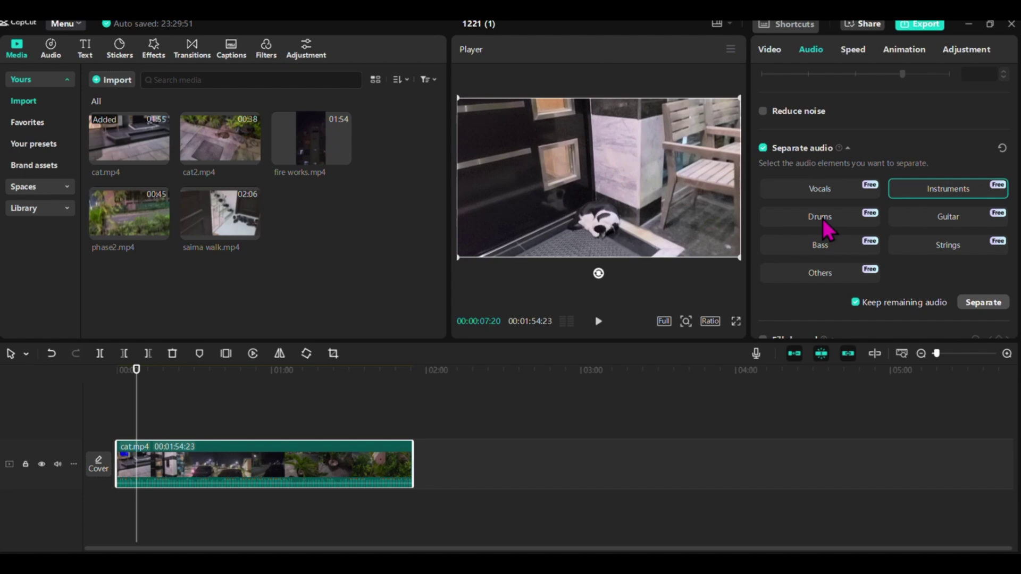
click(953, 249)
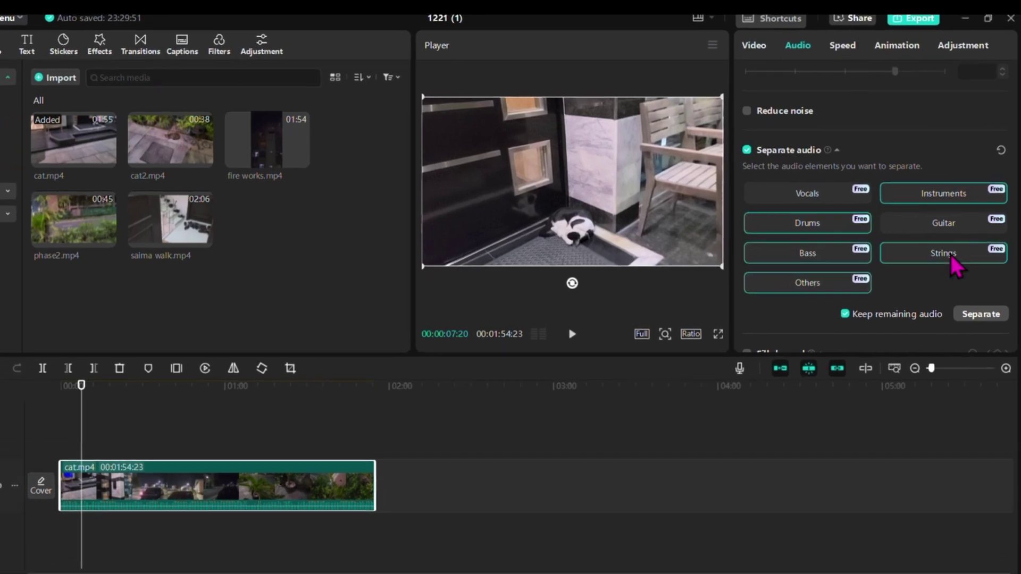
click(949, 218)
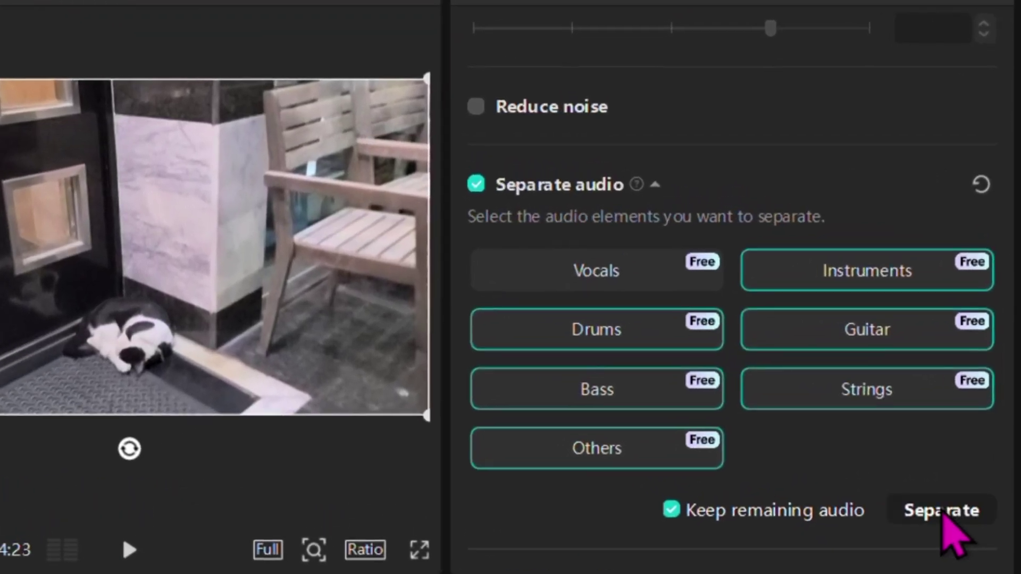
click(957, 512)
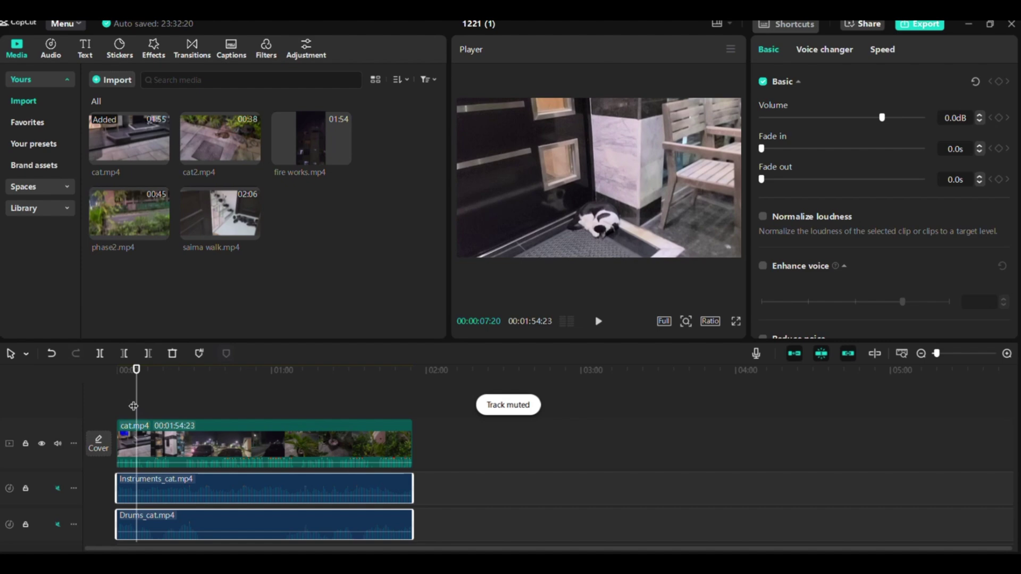
Play from the start, mute the video's original audio, and audition the Instruments stem
key(Home)
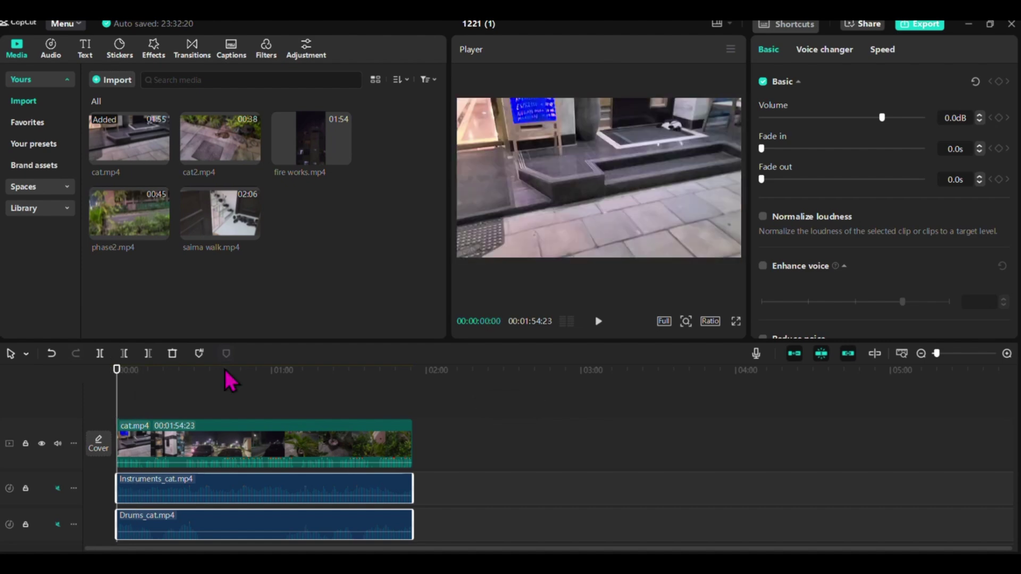
click(598, 321)
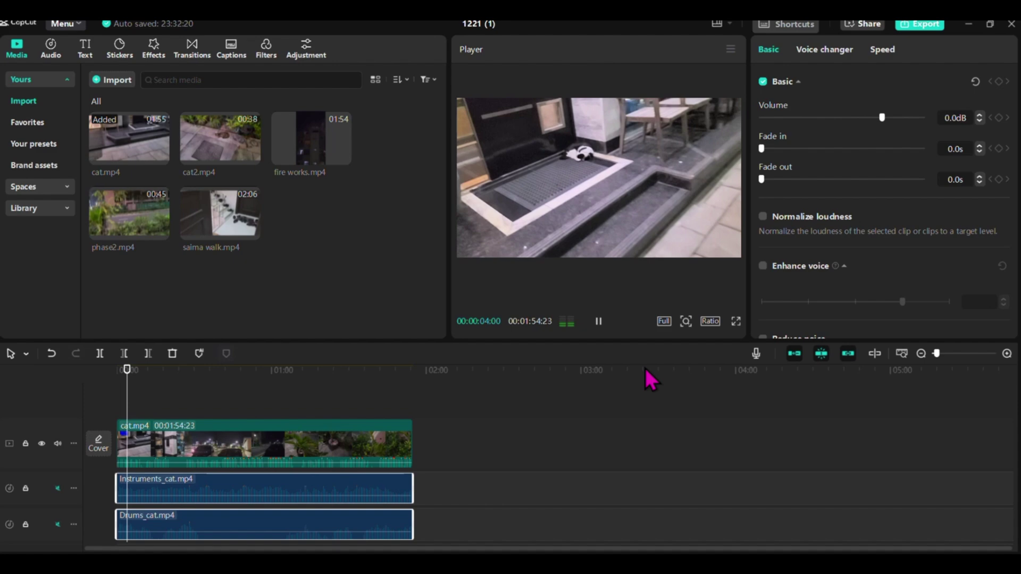
click(598, 321)
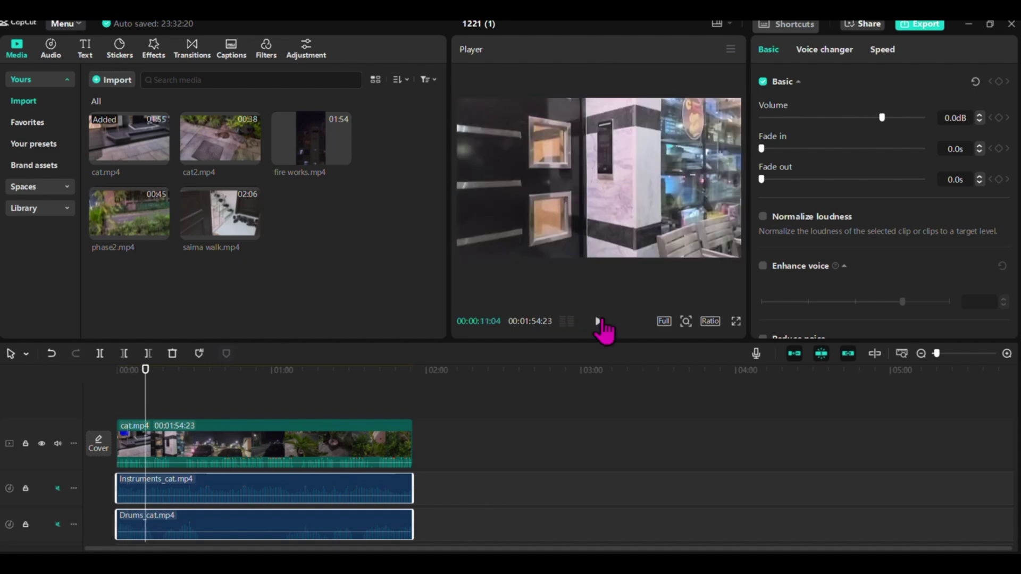
click(57, 444)
click(57, 488)
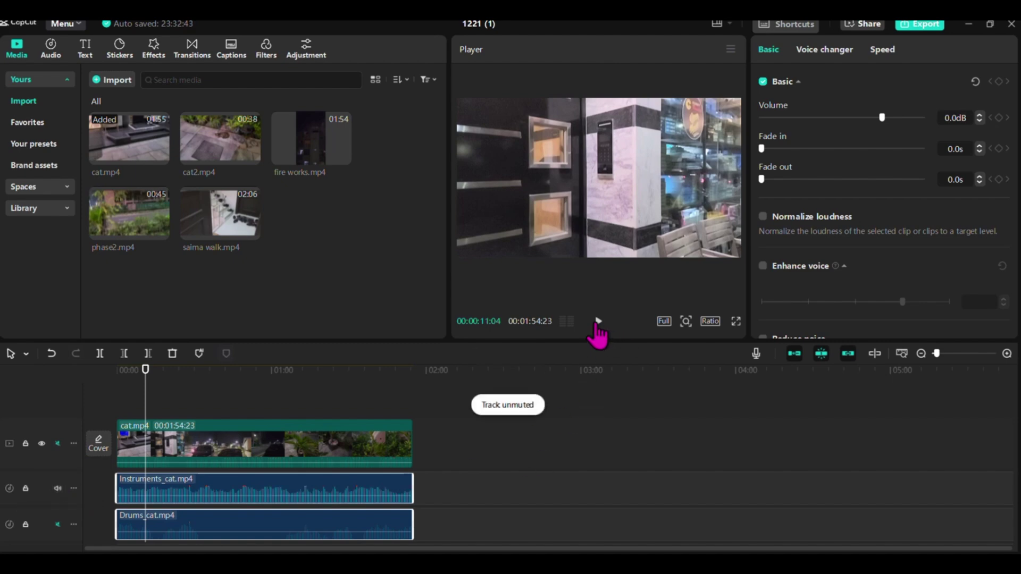
click(57, 488)
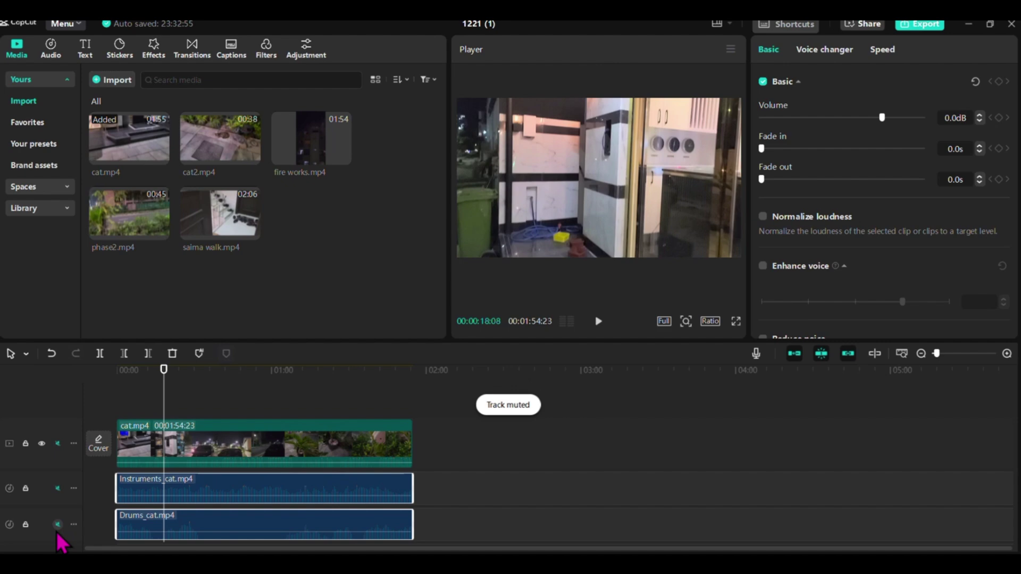
Audition the Drums stem, then mute the Drums and Guitar stems
click(58, 524)
click(599, 321)
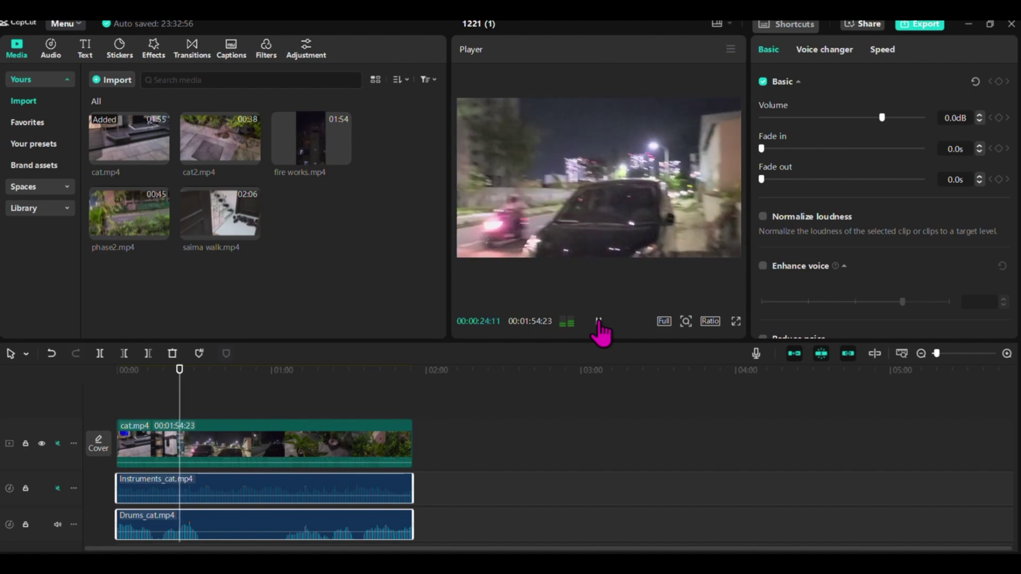
click(598, 322)
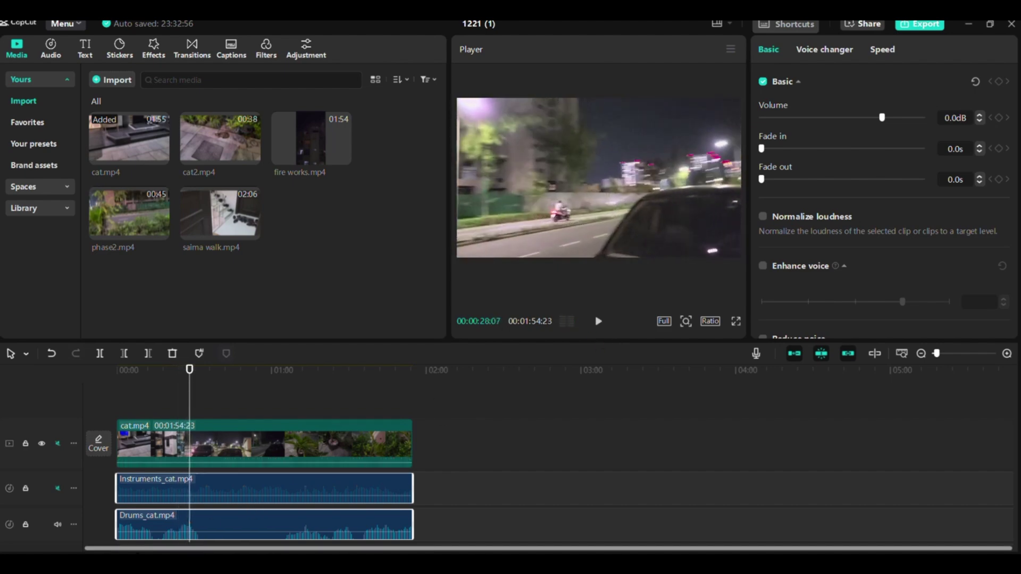
click(57, 524)
scroll(166, 488, down, 2)
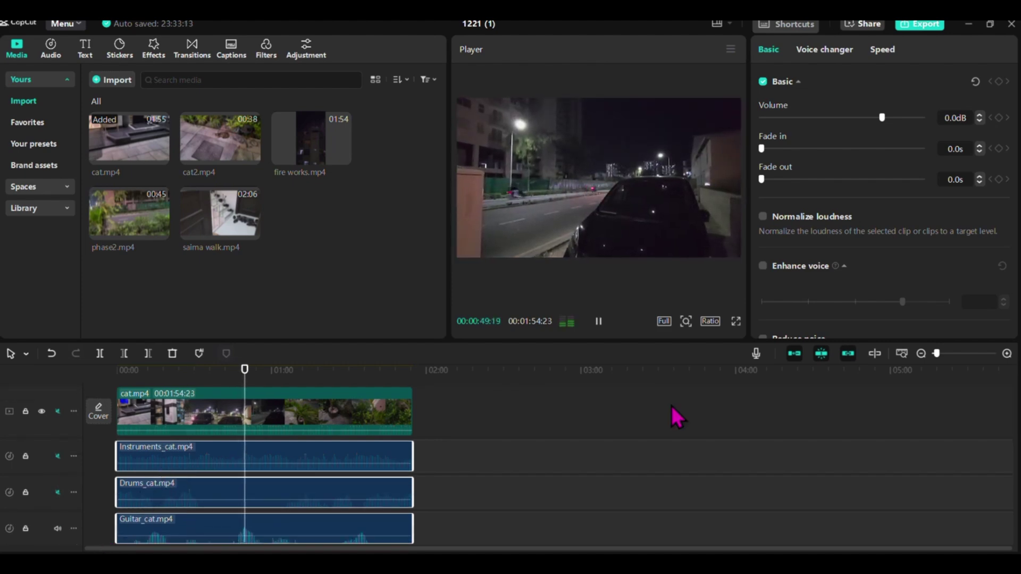
click(600, 320)
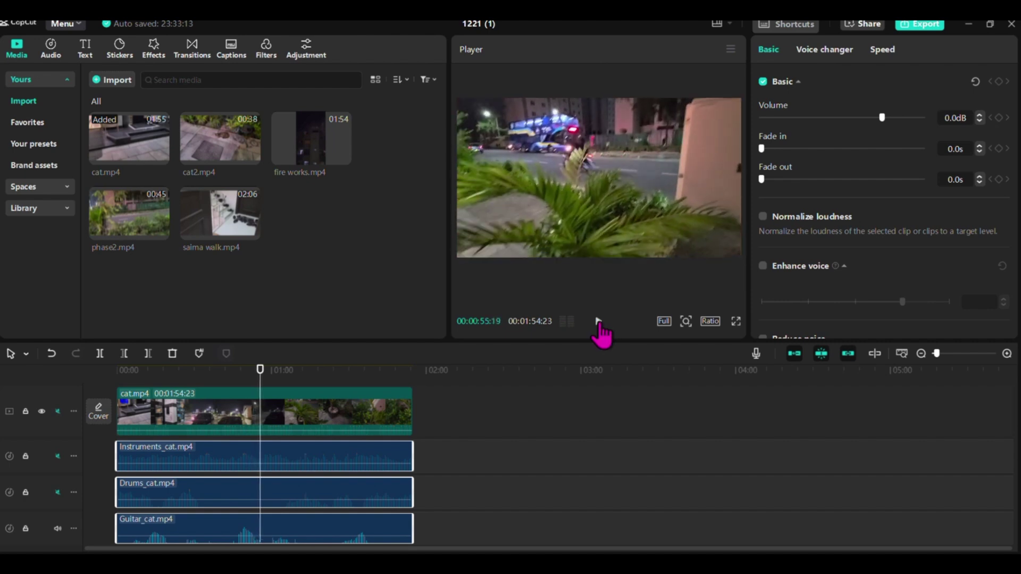
click(57, 529)
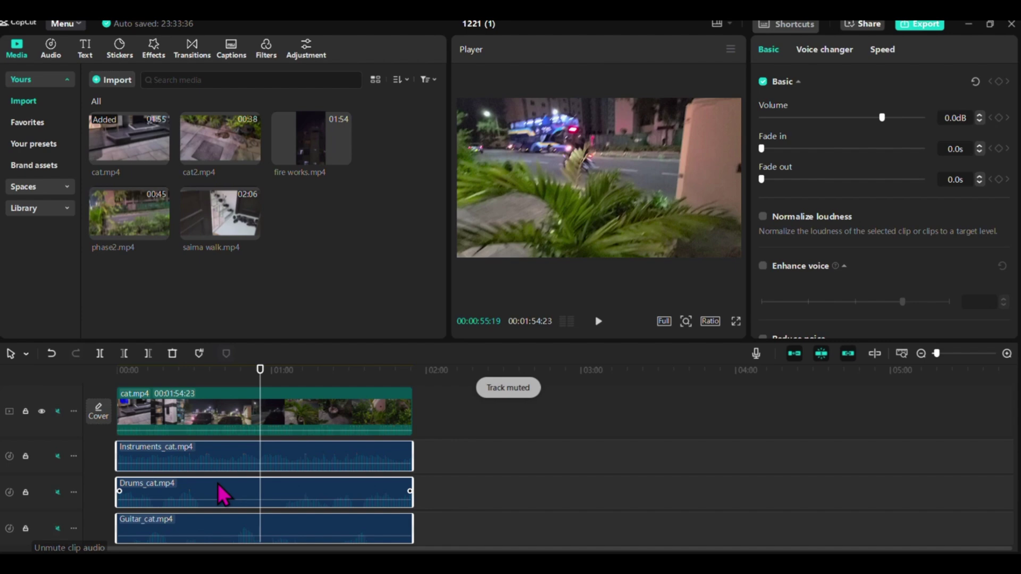
scroll(258, 478, down, 2)
scroll(258, 478, down, 1)
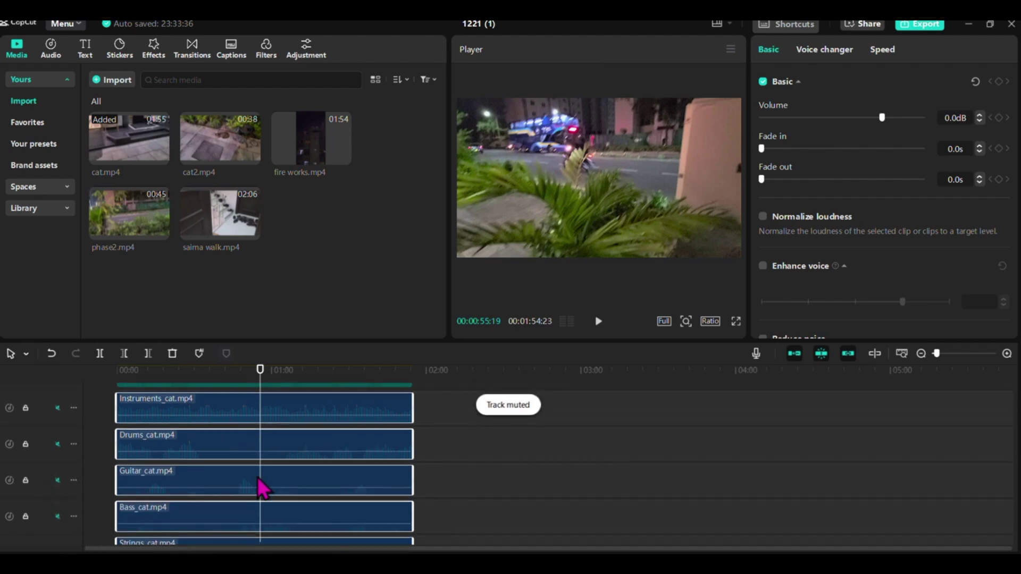
Unmute the Bass stem, then silence an early stretch of Voice 001 in Audacity
click(56, 517)
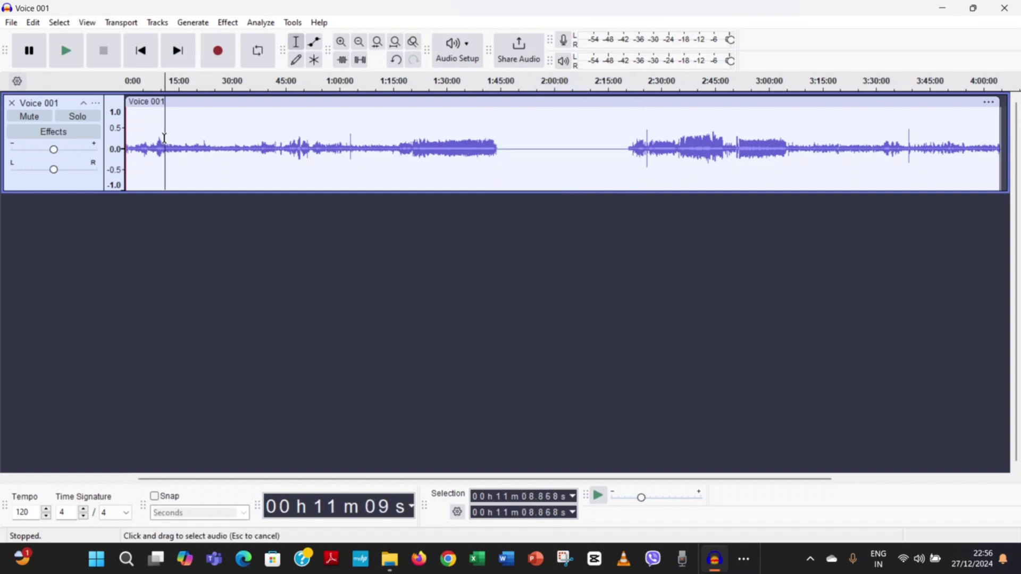
drag(164, 139, 255, 140)
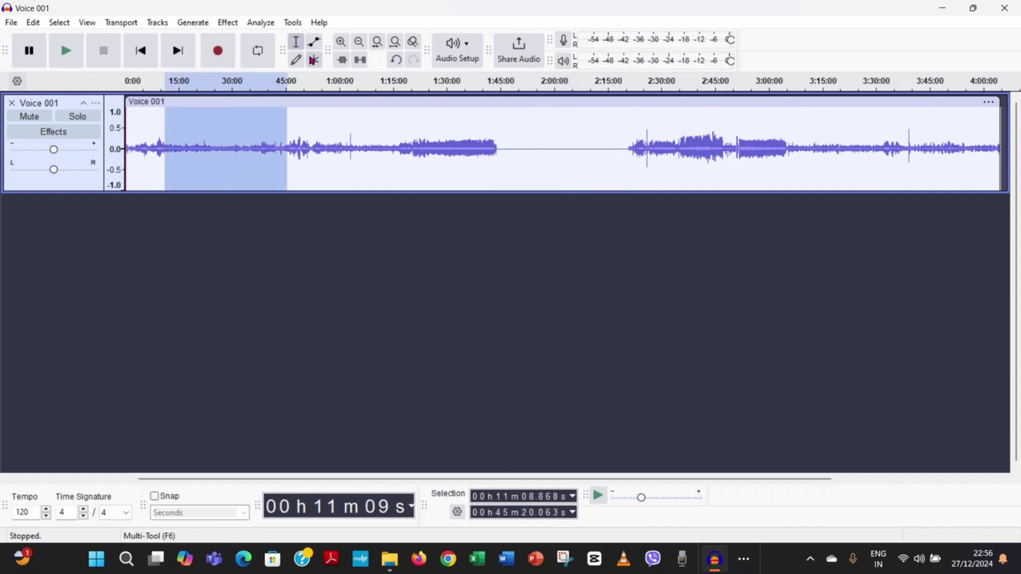
click(359, 60)
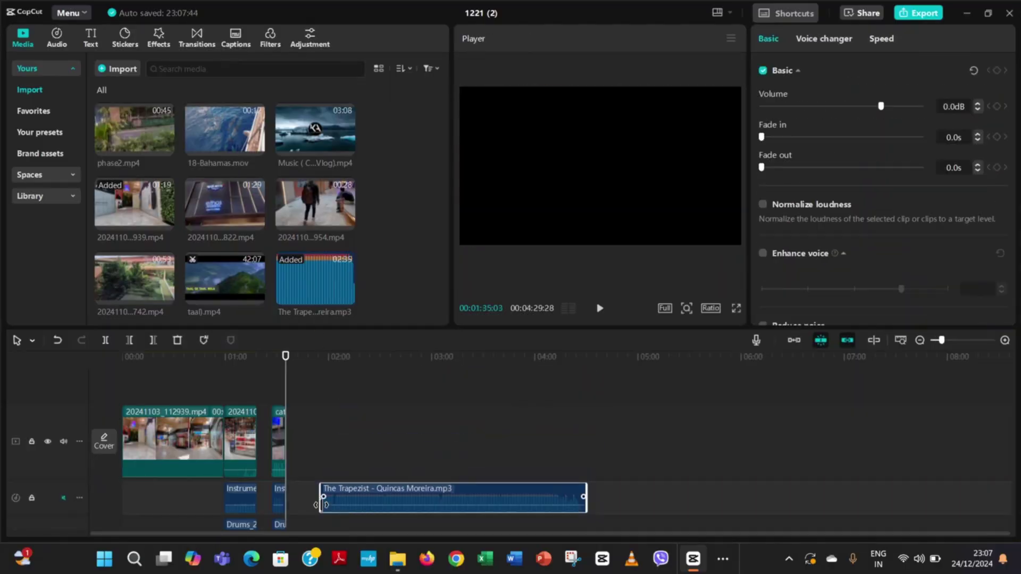
Select The Trapezist music clip and run audio separation on it
click(353, 385)
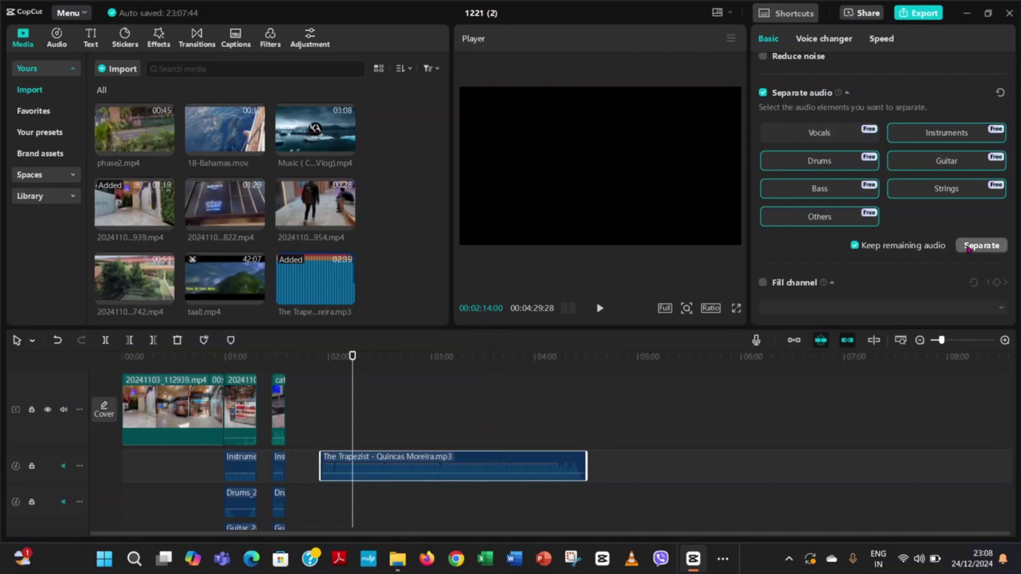
click(973, 246)
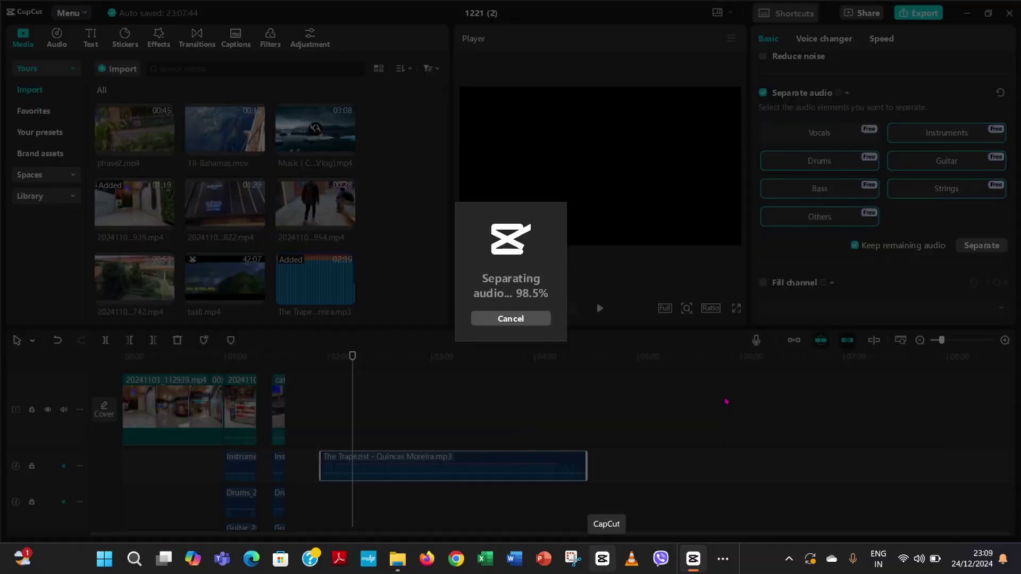
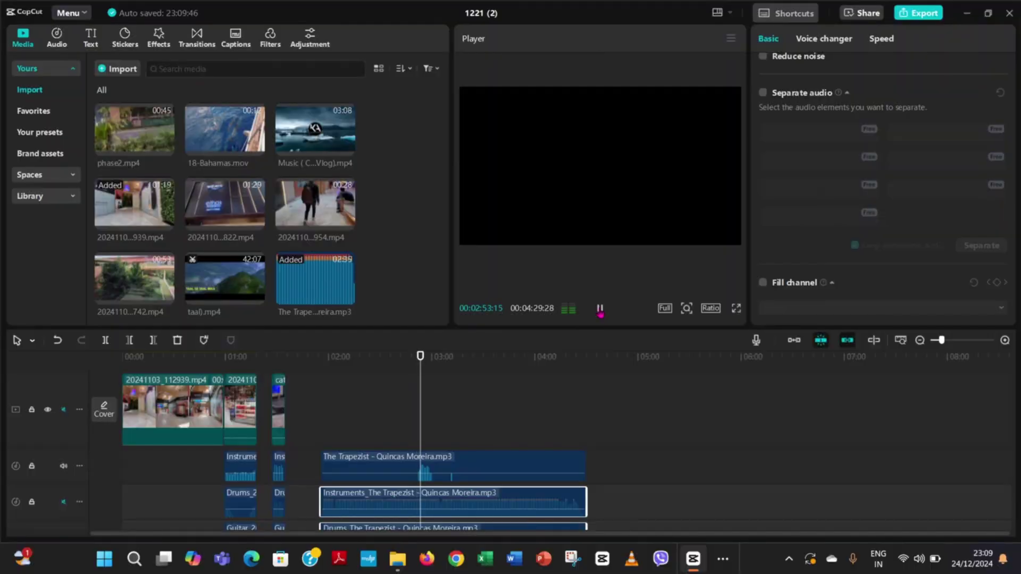
scroll(417, 414, down, 1)
click(417, 414)
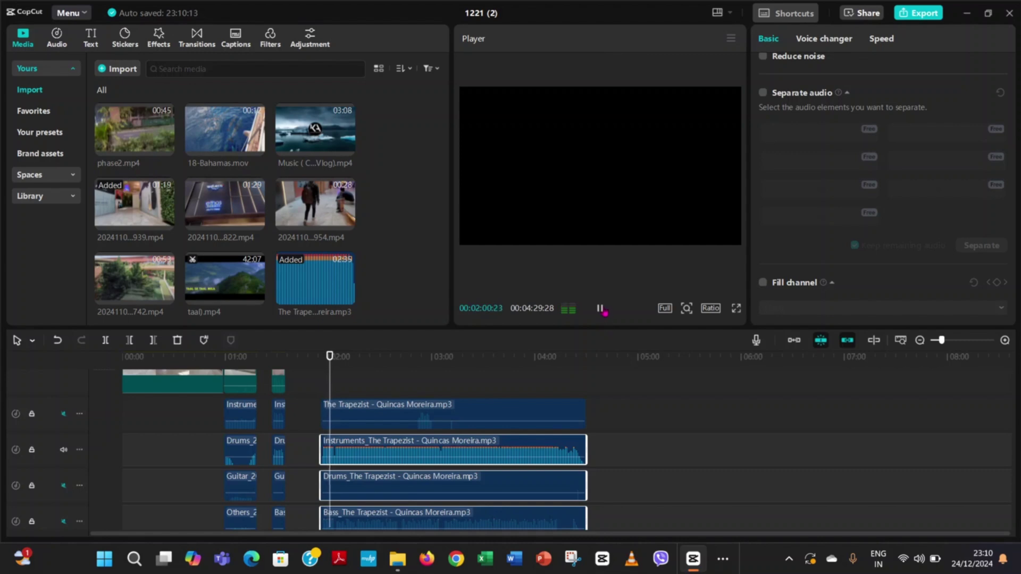
scroll(449, 423, down, 1)
click(600, 309)
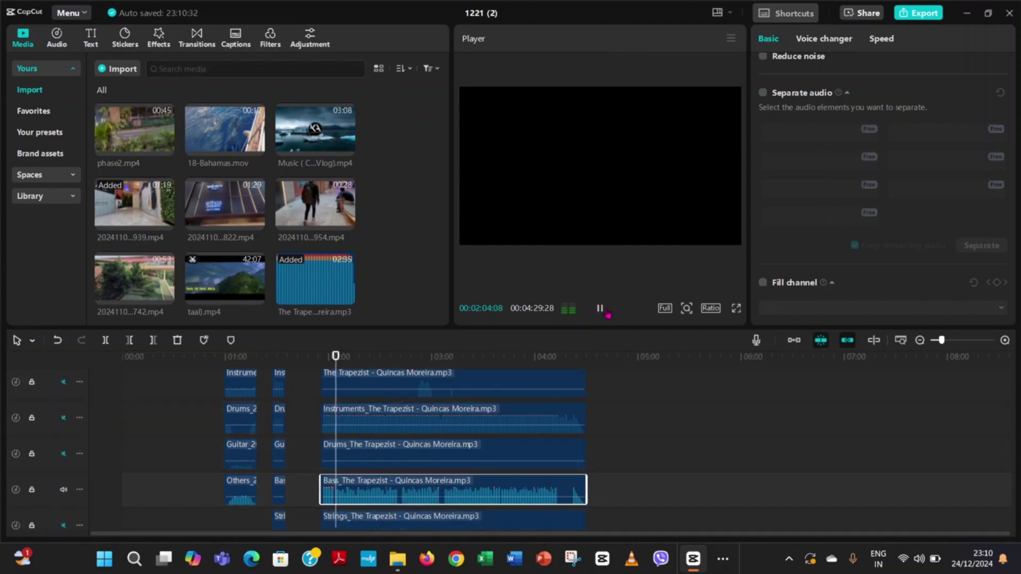